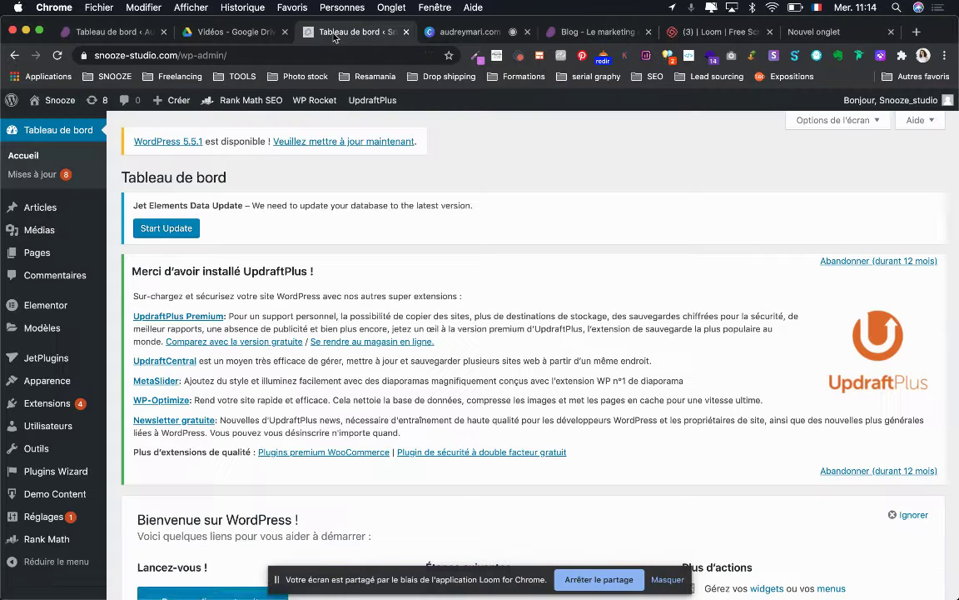
- Open the list of installed extensions and review which plugins have an update available
click(302, 33)
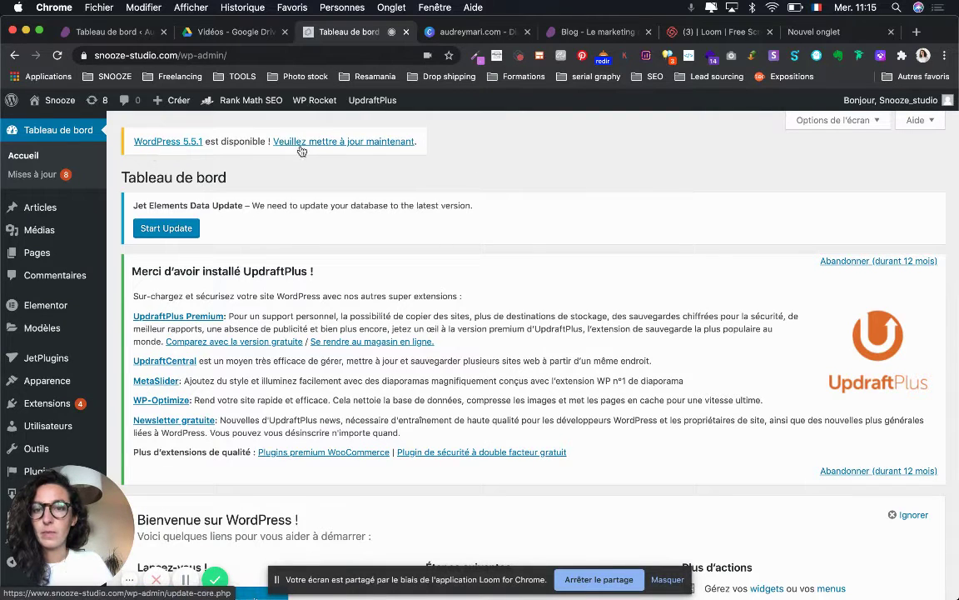
mouse_move(39, 333)
scroll(39, 333, down, 3)
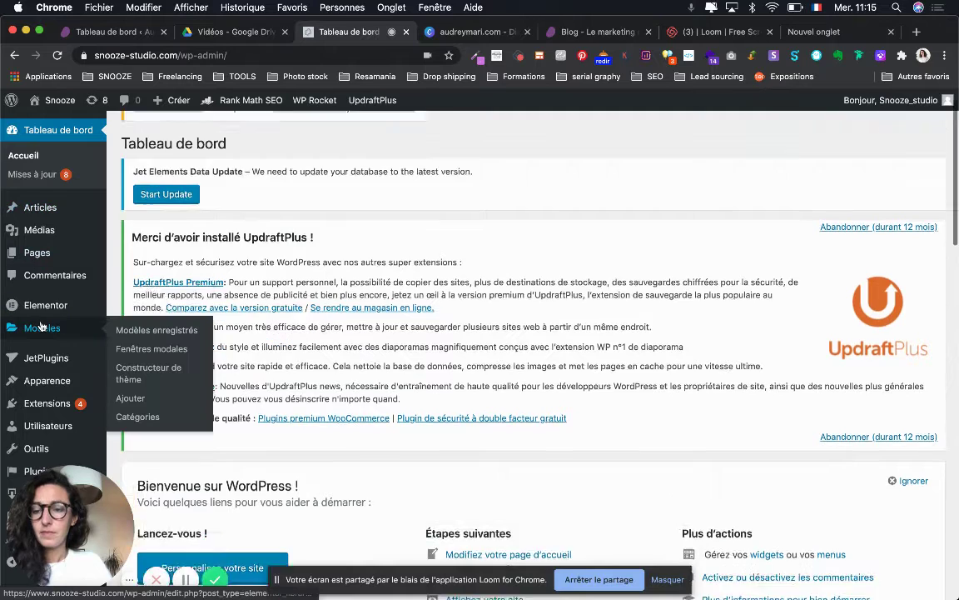
mouse_move(39, 405)
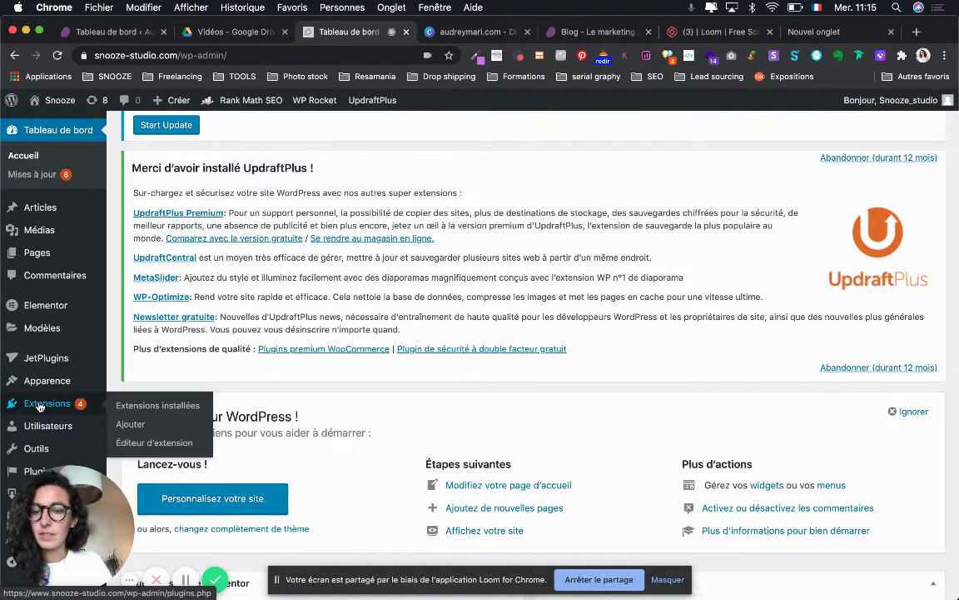
click(39, 405)
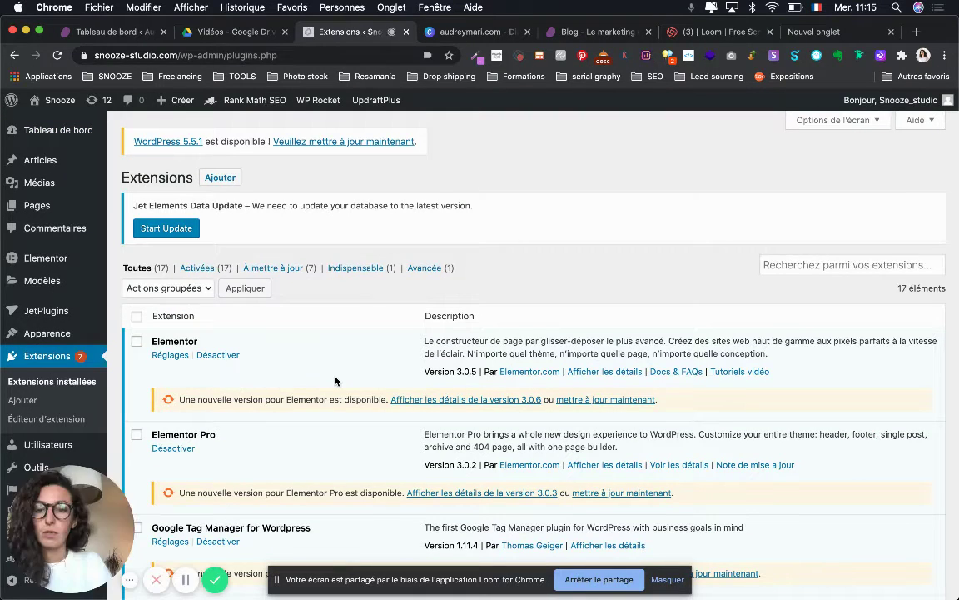
scroll(336, 381, down, 5)
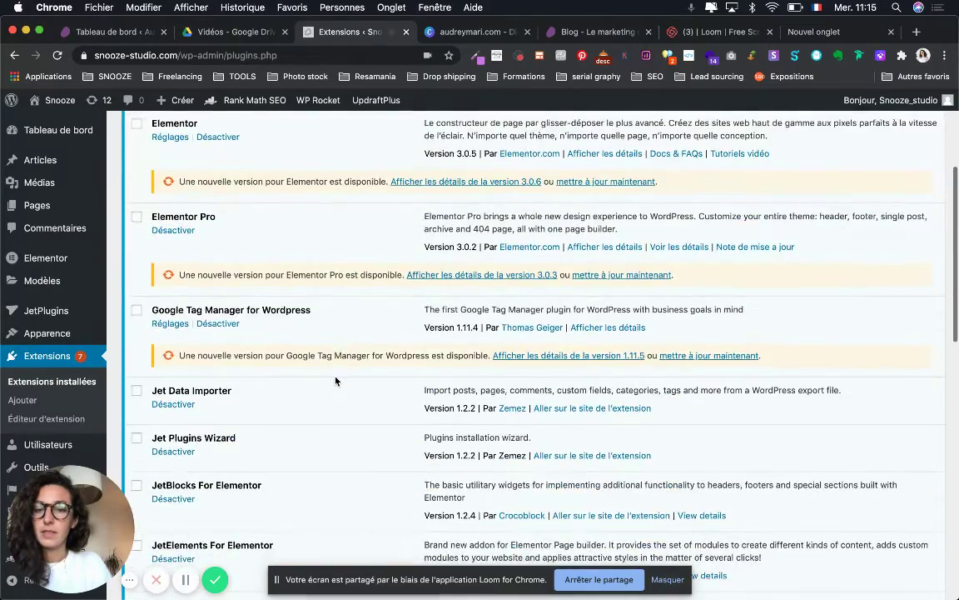
scroll(335, 380, down, 9)
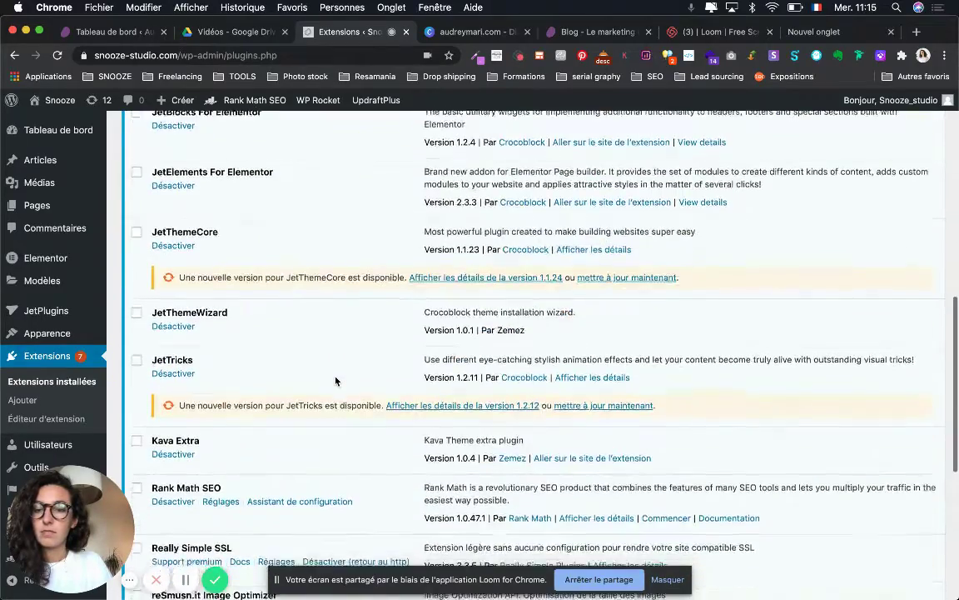
scroll(336, 381, down, 8)
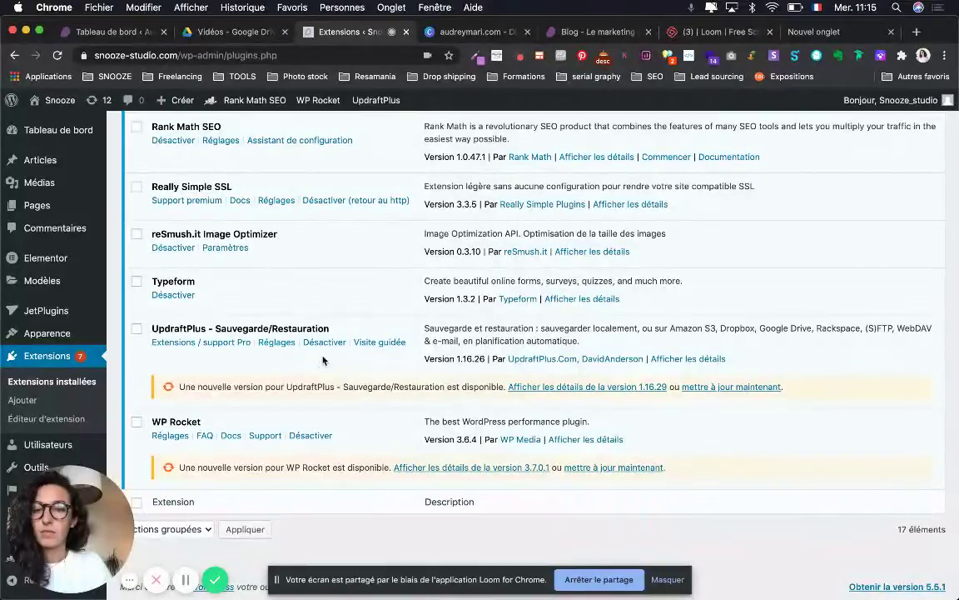
scroll(346, 360, up, 20)
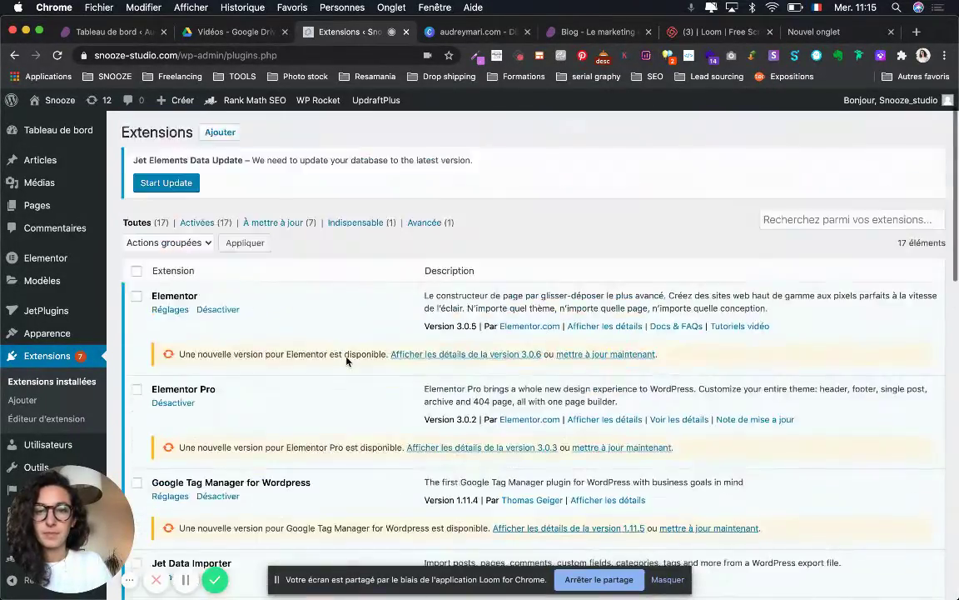
scroll(348, 360, up, 3)
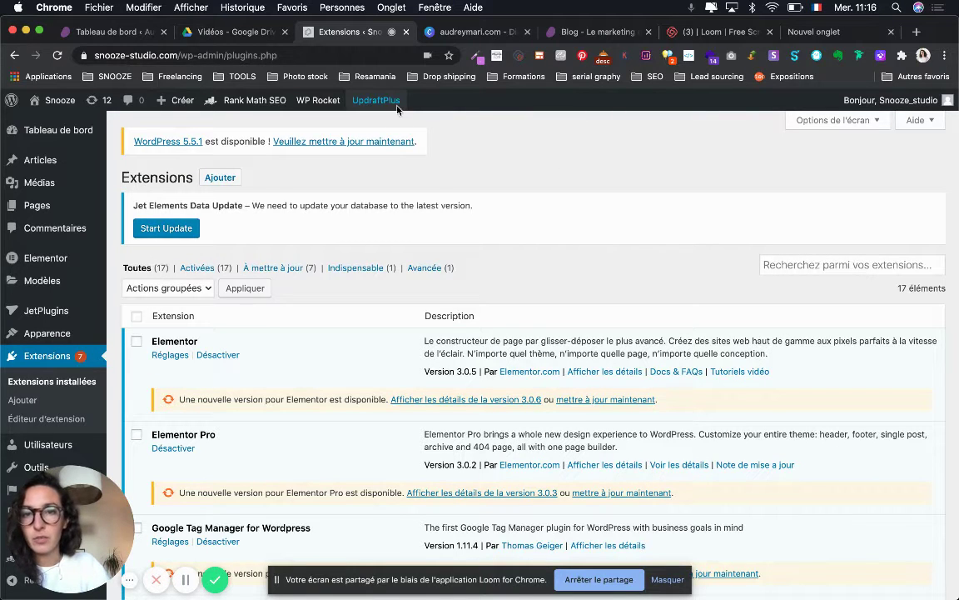
- Open UpdraftPlus's Sauvegarder / Restaurer page and look over the planned backups and last log message
mouse_move(397, 108)
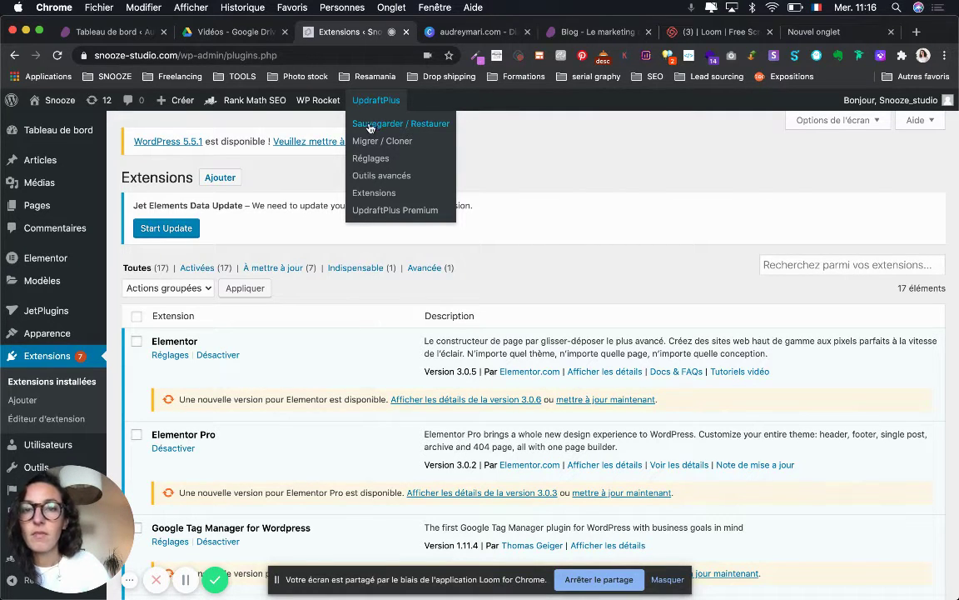
click(372, 125)
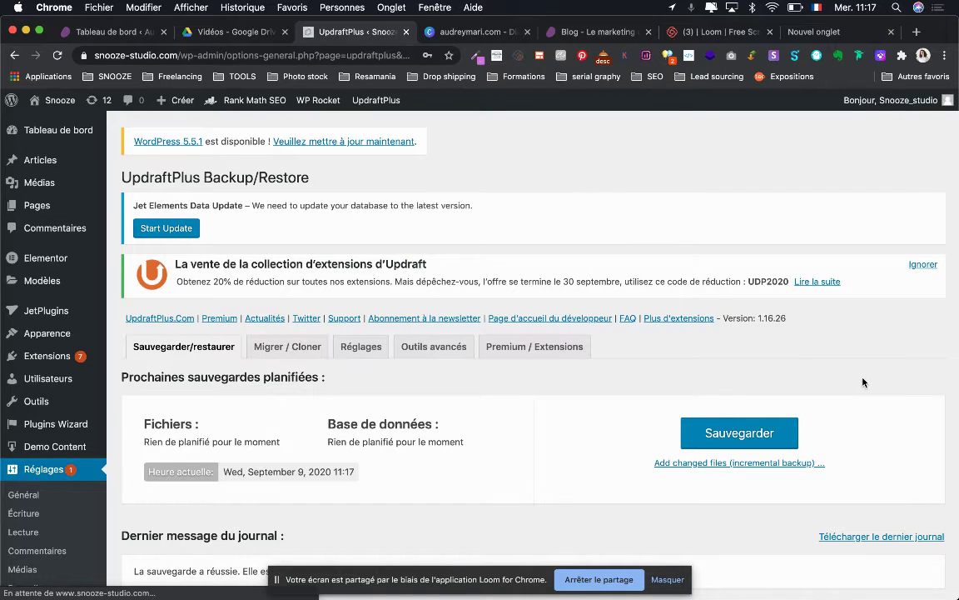
scroll(863, 382, down, 5)
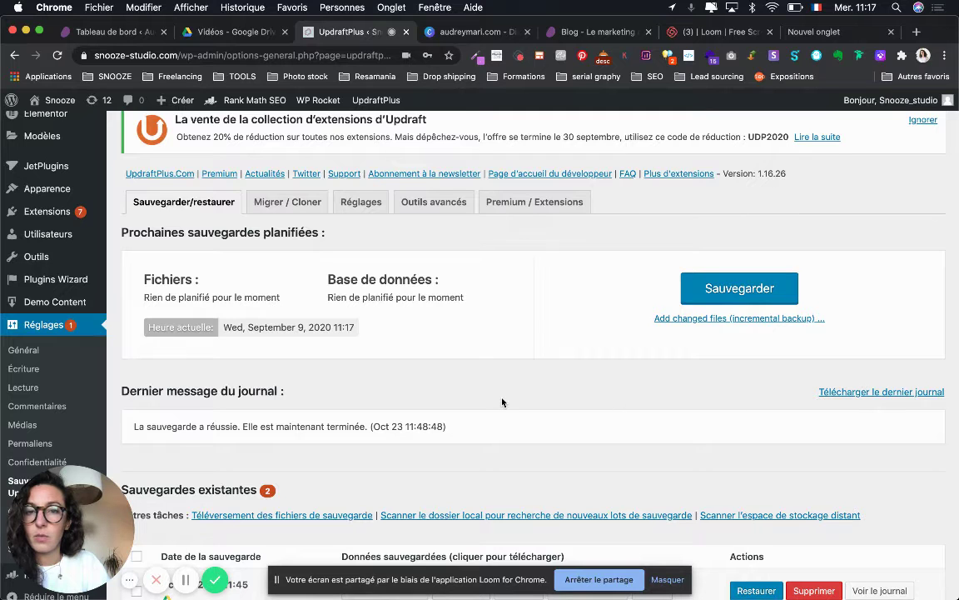
scroll(502, 403, down, 1)
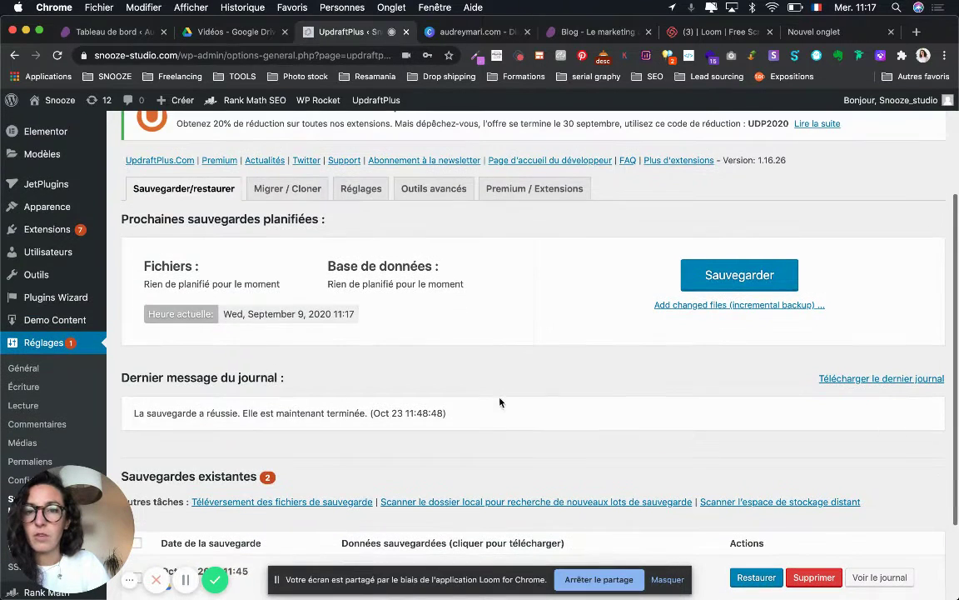
- Open the UpdraftPlus Réglages and examine the backup scheduling, remote storage choices and Google Drive authentication settings
click(361, 202)
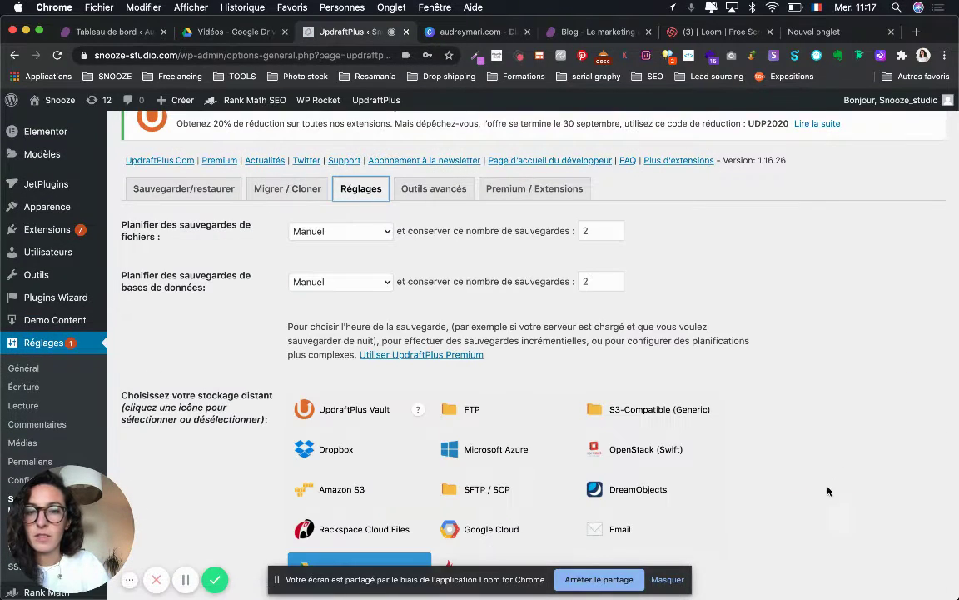
scroll(812, 453, down, 5)
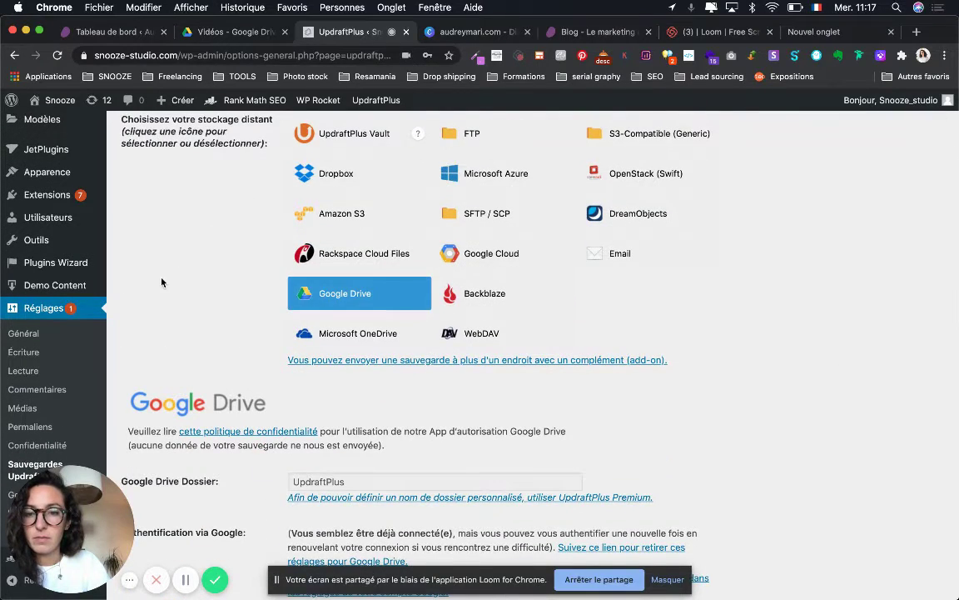
scroll(161, 283, down, 3)
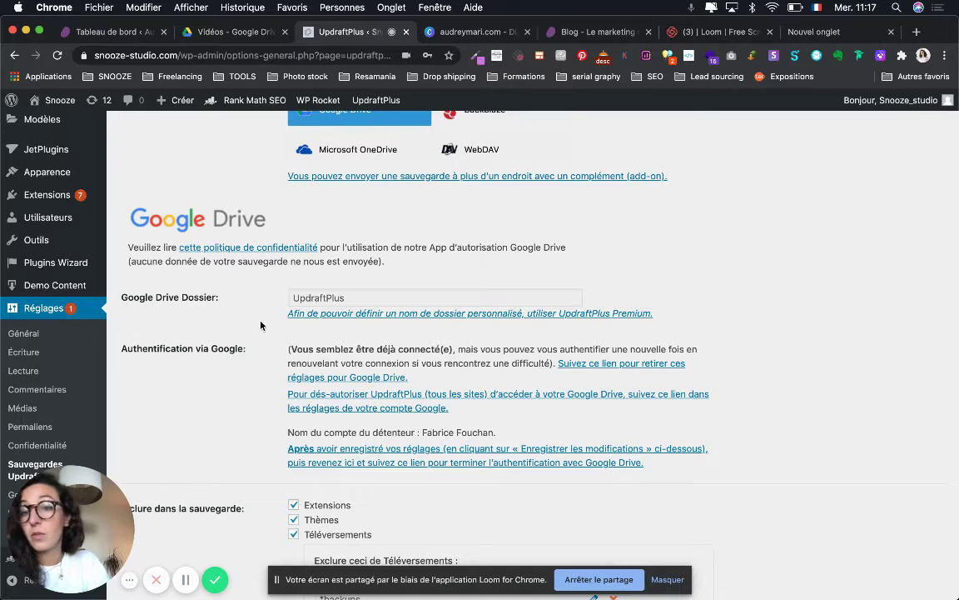
scroll(260, 325, up, 3)
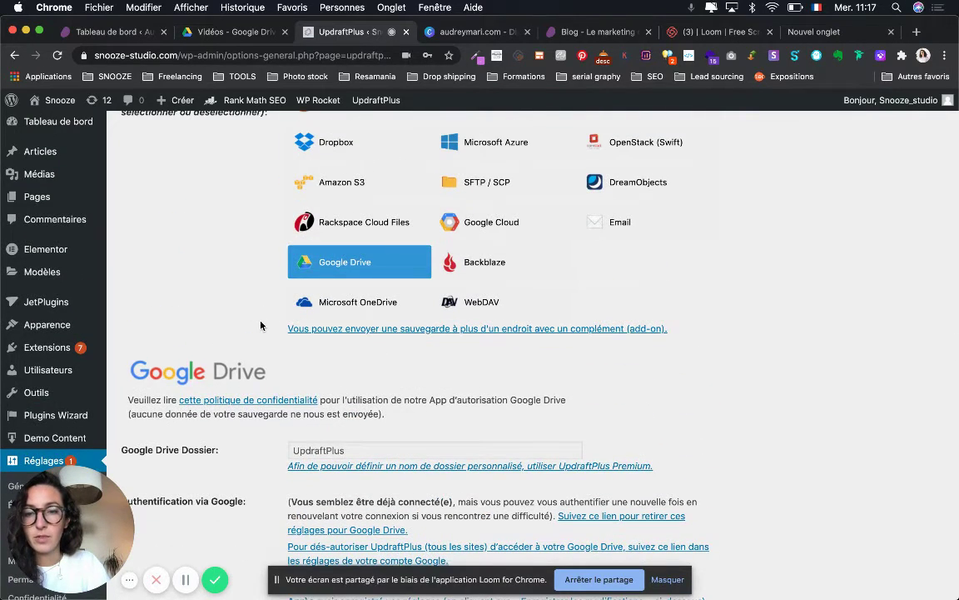
scroll(260, 325, down, 6)
scroll(260, 325, up, 3)
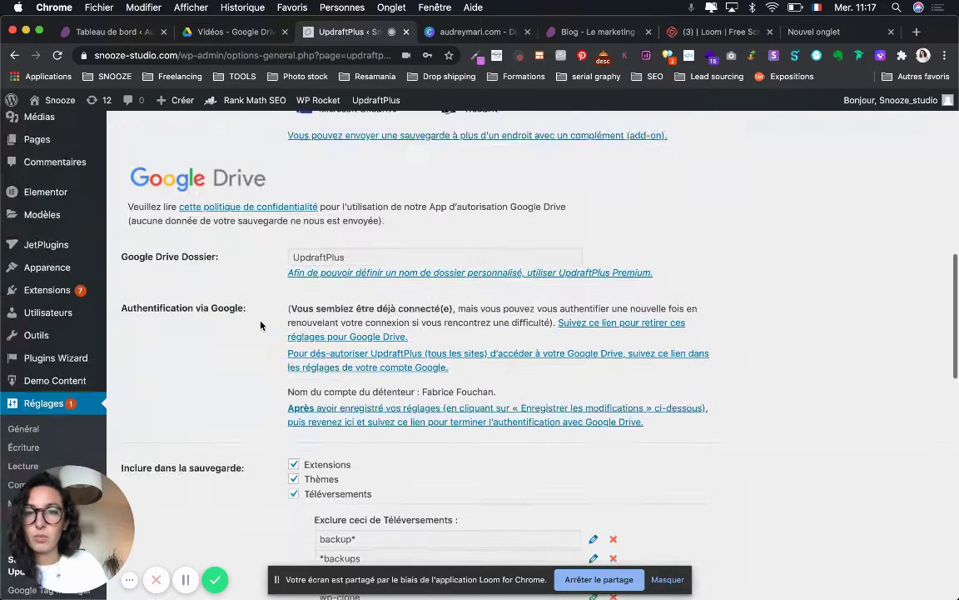
scroll(260, 325, up, 1)
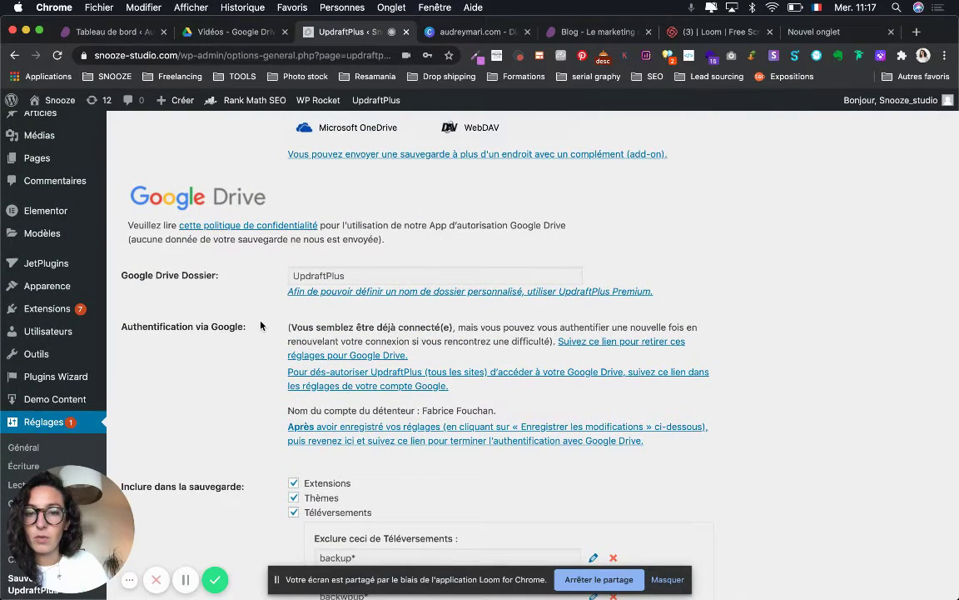
scroll(260, 325, down, 9)
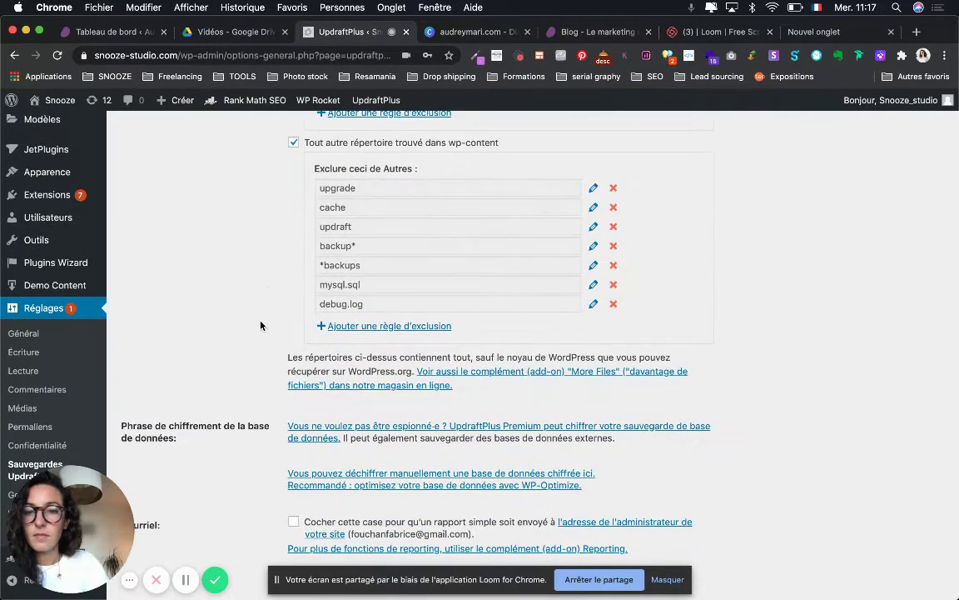
scroll(260, 325, up, 13)
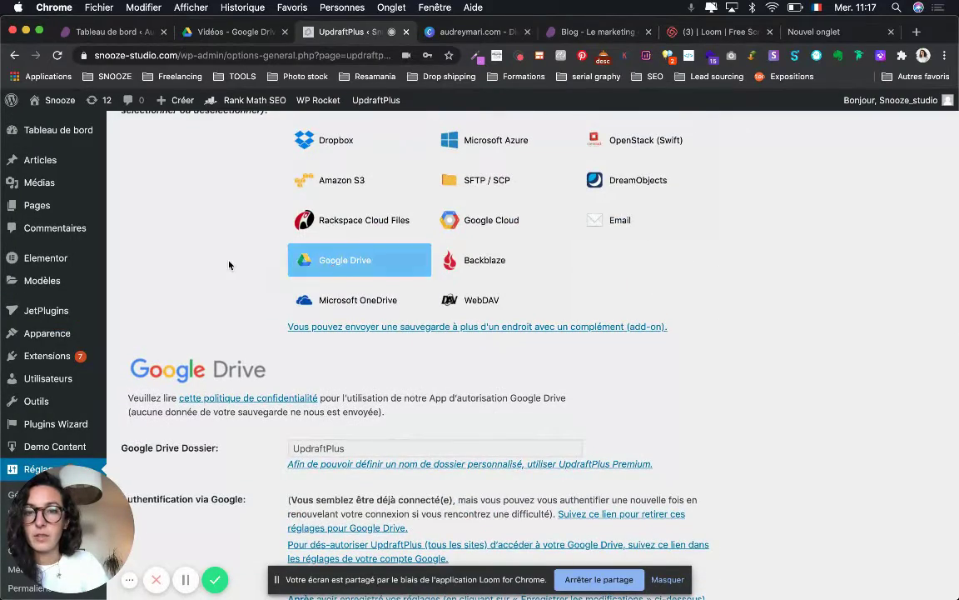
scroll(230, 265, up, 2)
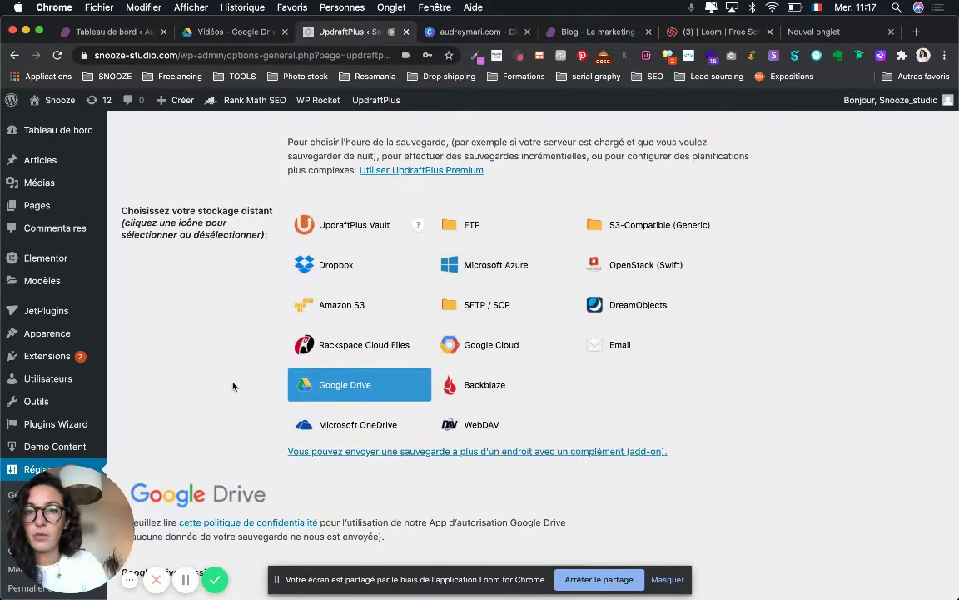
- Examine the content included in and excluded from the backup, plus the e-mail report and advanced settings
scroll(233, 386, down, 11)
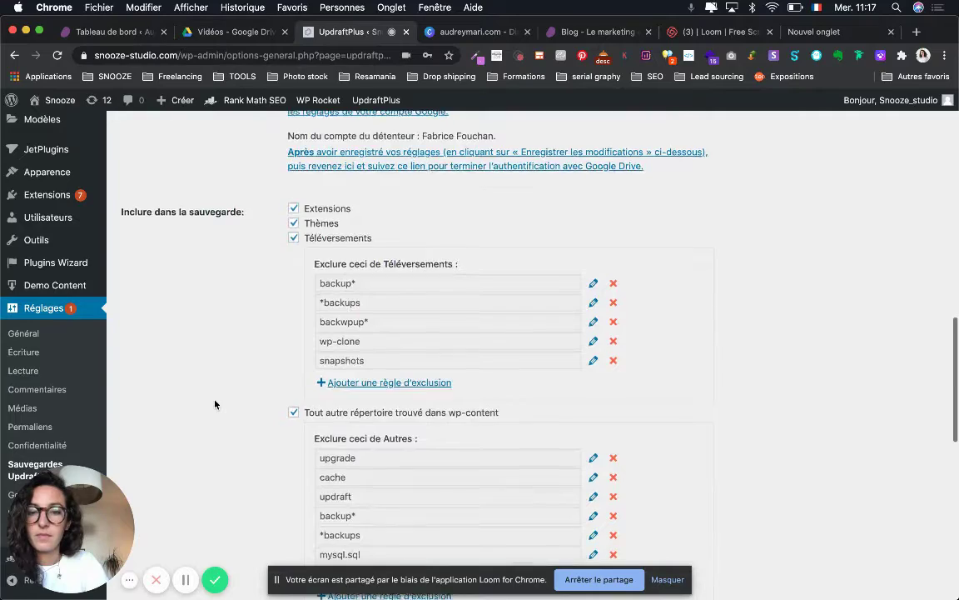
scroll(214, 404, down, 6)
scroll(214, 401, down, 6)
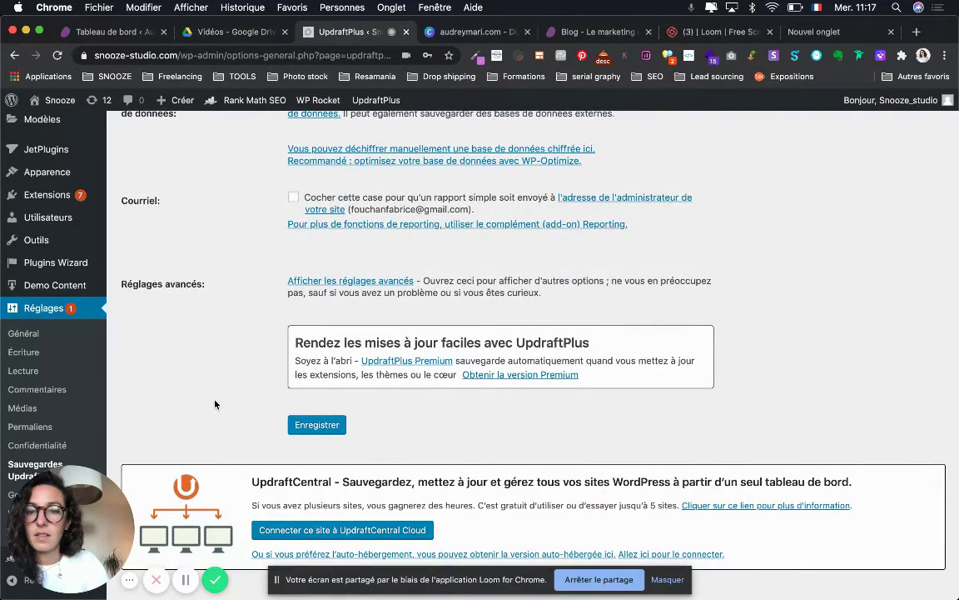
scroll(214, 404, down, 1)
scroll(212, 408, up, 2)
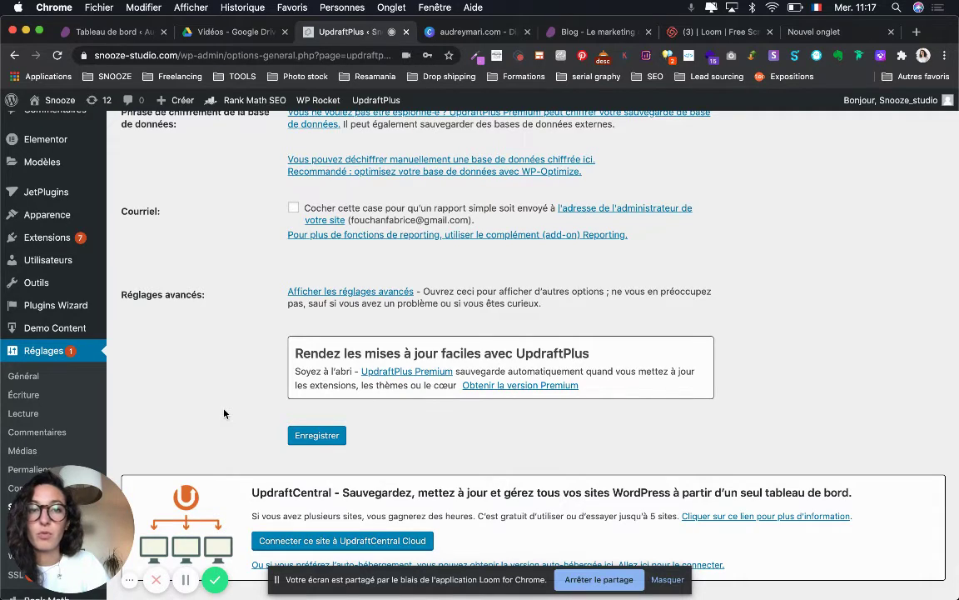
scroll(245, 356, up, 10)
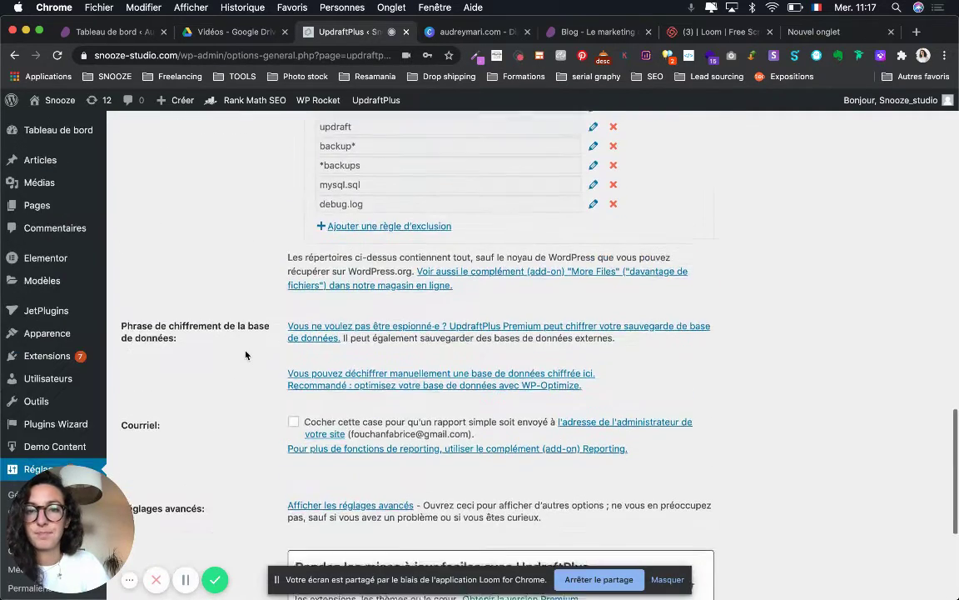
scroll(246, 356, up, 10)
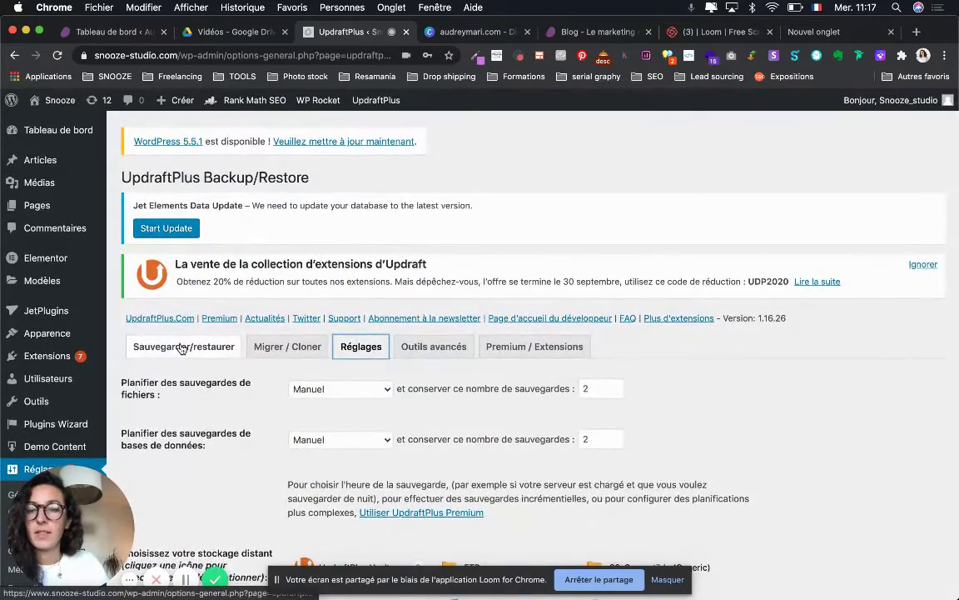
- Return to the UpdraftPlus Sauvegarder/restaurer view and examine the manual backup option and the existing backups with their restore actions
click(182, 348)
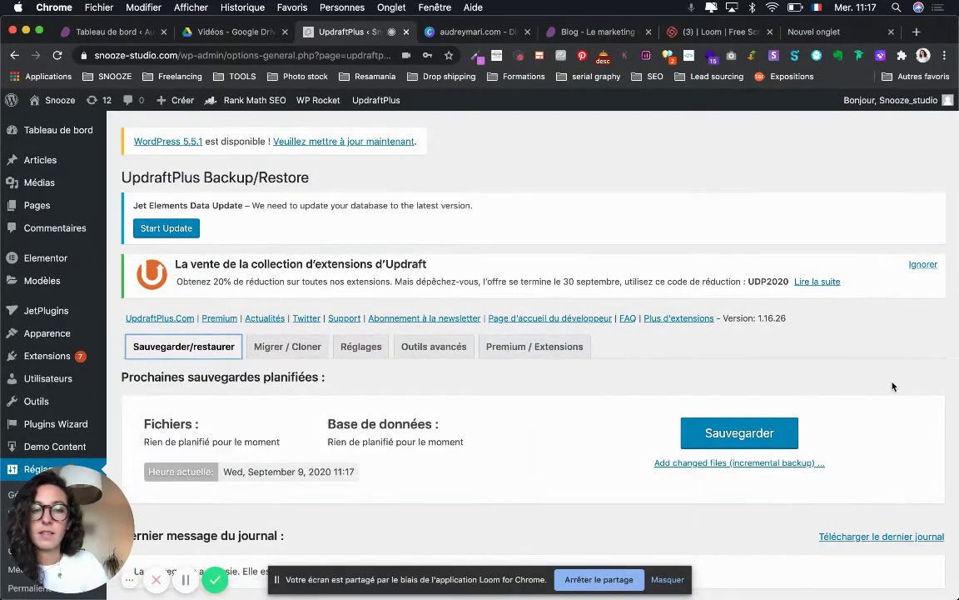
scroll(893, 386, down, 3)
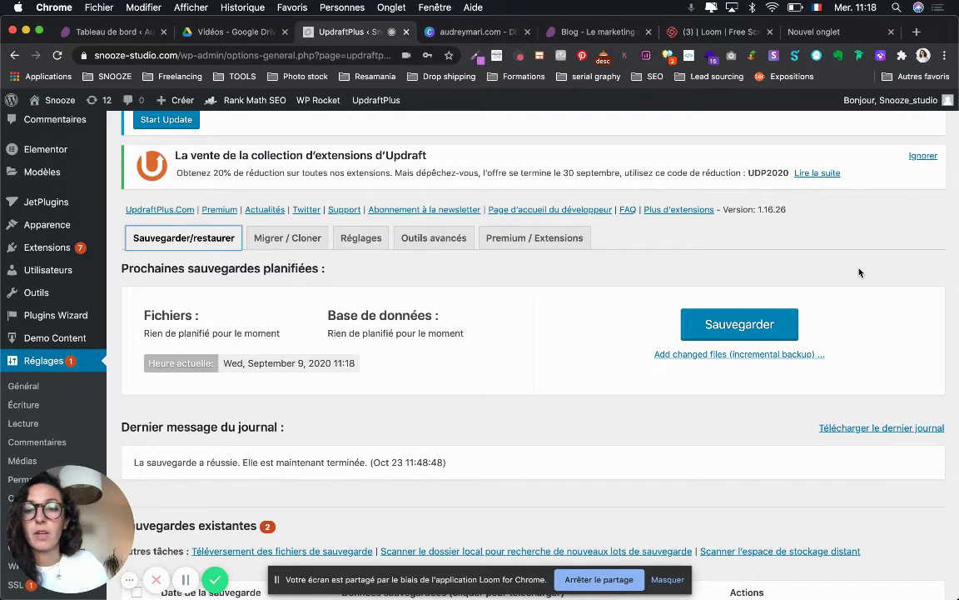
scroll(886, 342, down, 4)
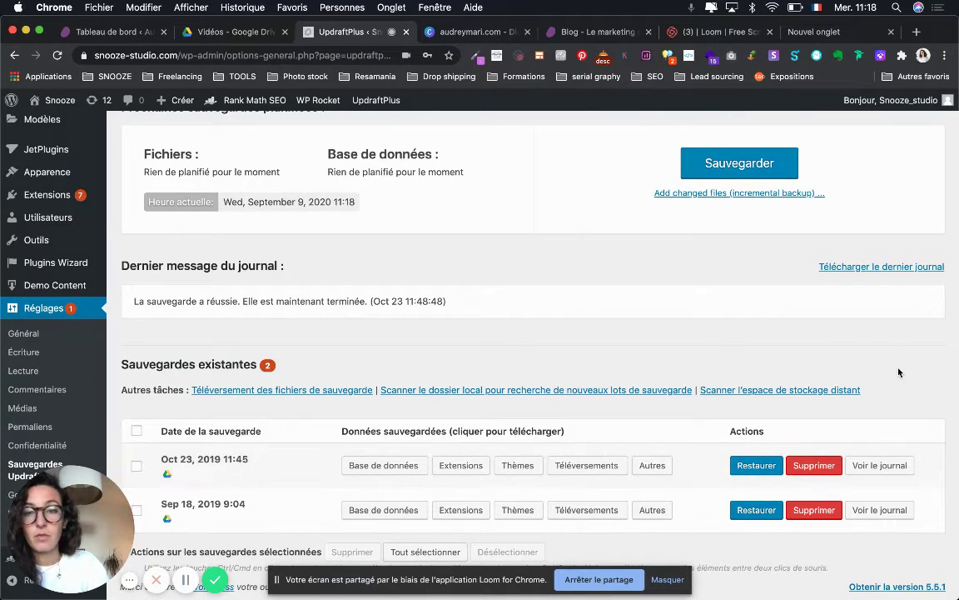
scroll(899, 372, up, 4)
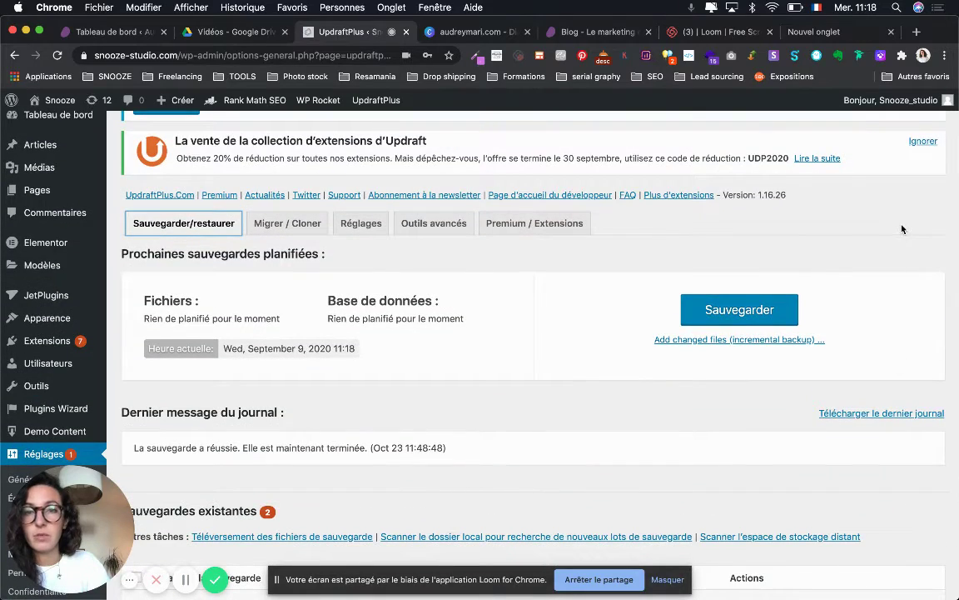
scroll(902, 229, up, 3)
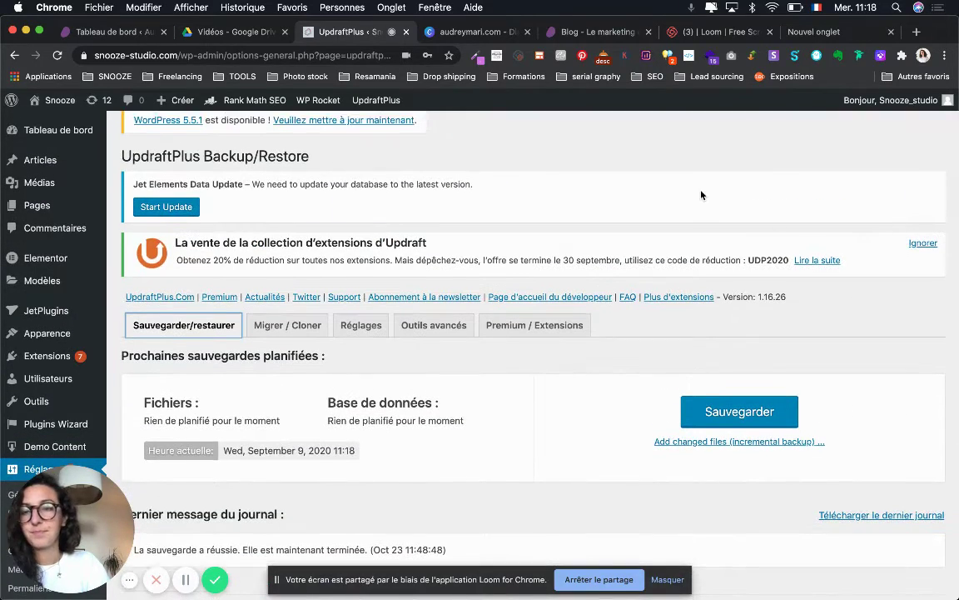
scroll(701, 195, up, 1)
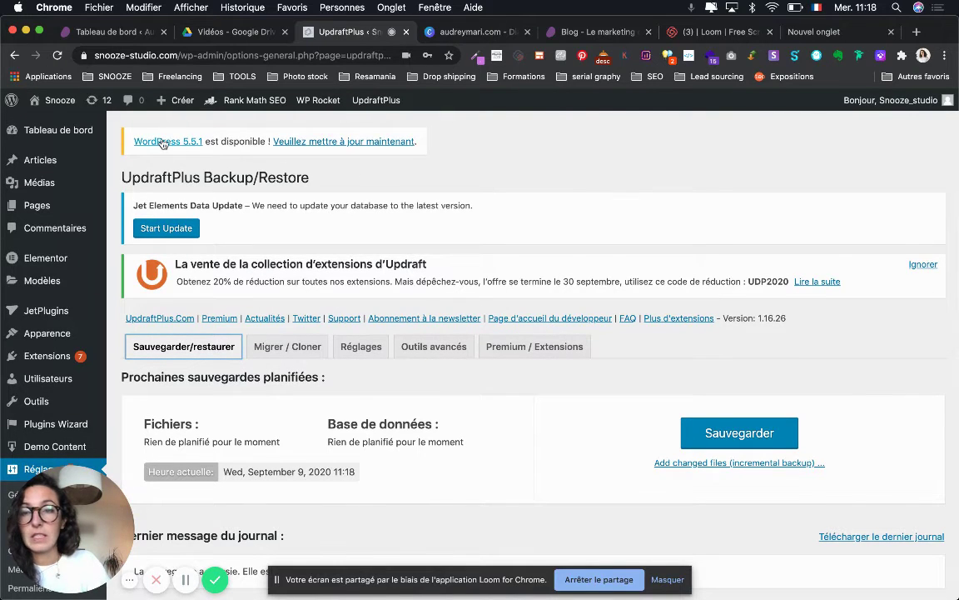
mouse_move(106, 183)
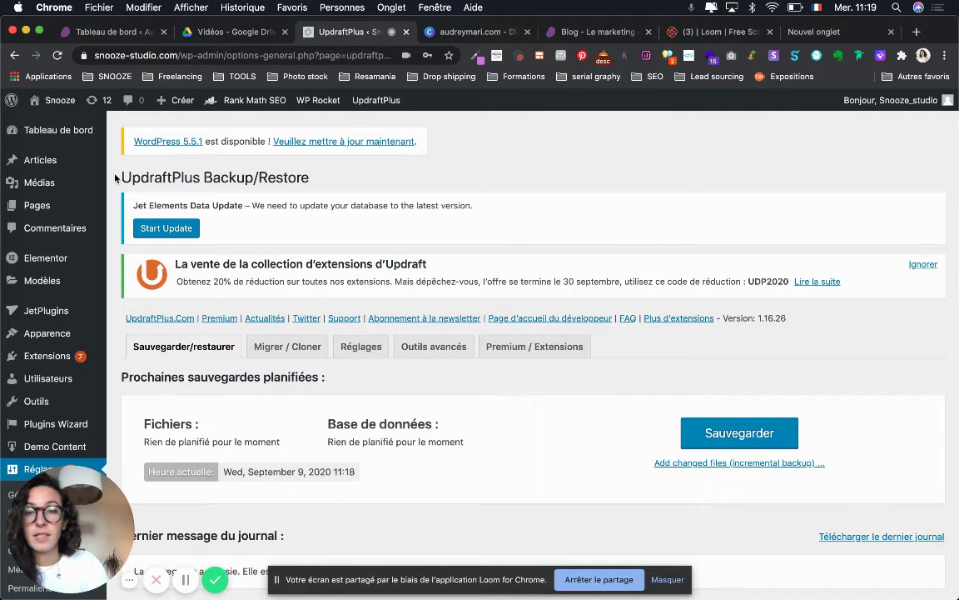
scroll(115, 177, down, 4)
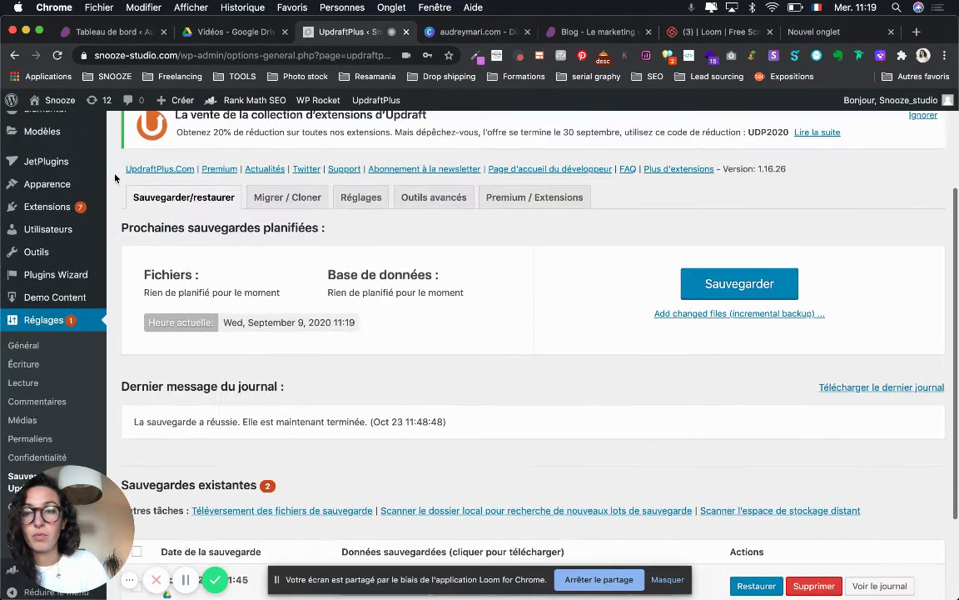
scroll(115, 177, up, 3)
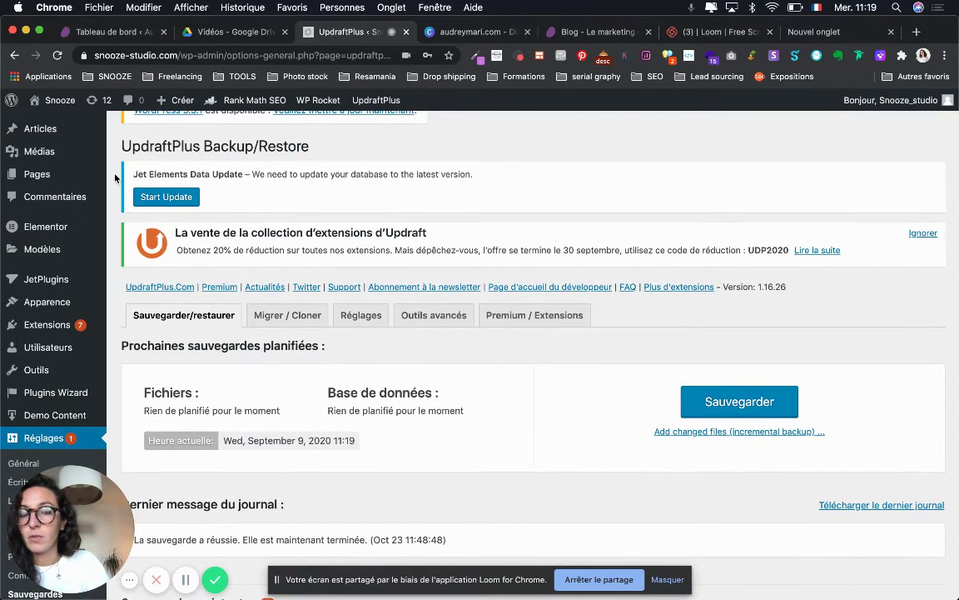
scroll(115, 177, up, 1)
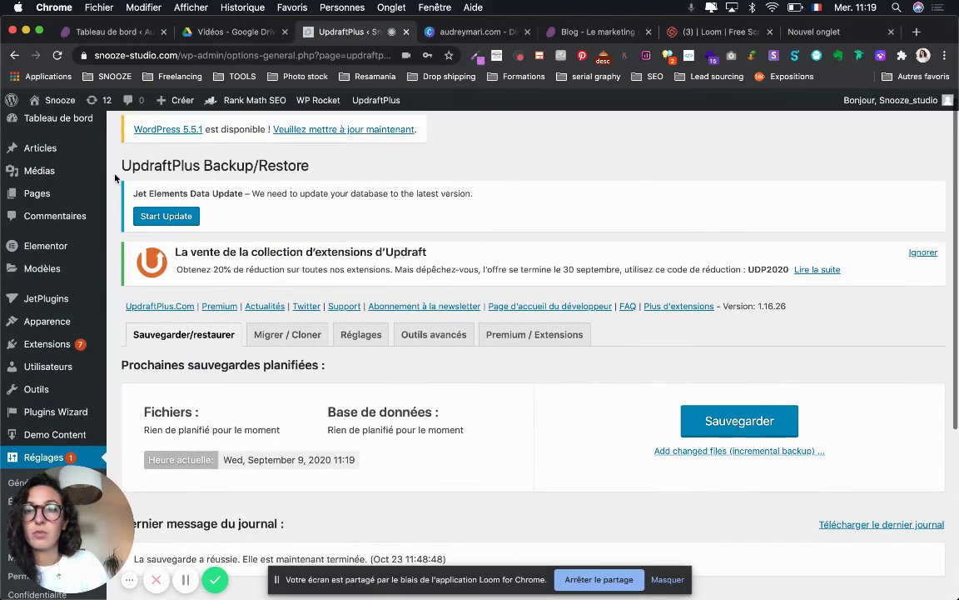